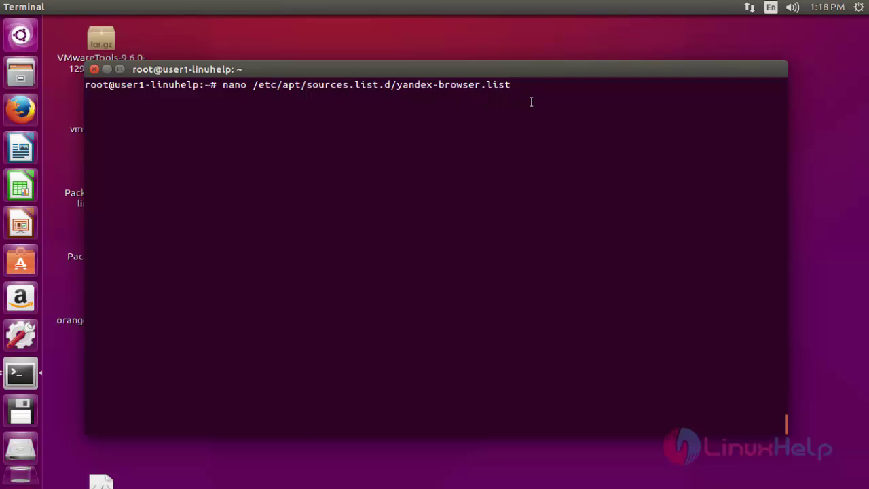
# - Paste the Yandex beta deb repository line into yandex-browser.list and save it in nano
pyautogui.press('Return')
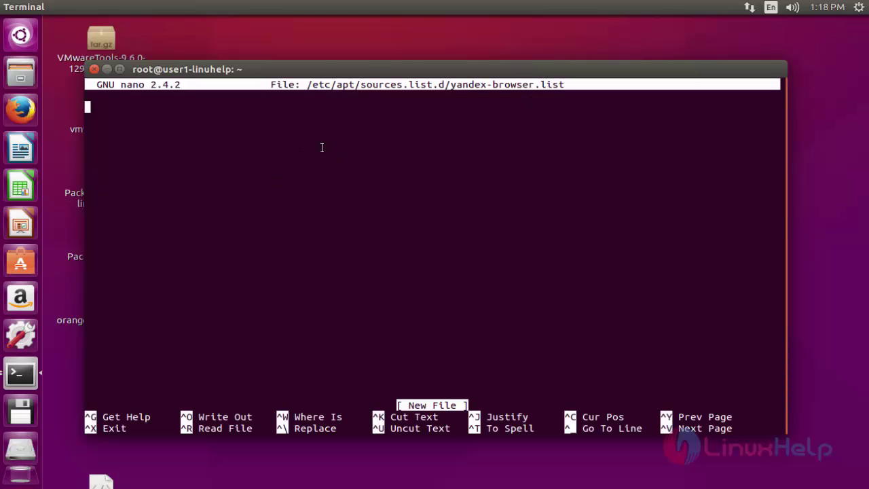
pyautogui.write('deb [arch=amd64] http://repo.yandex.ru/yandex-browser/deb beta main')
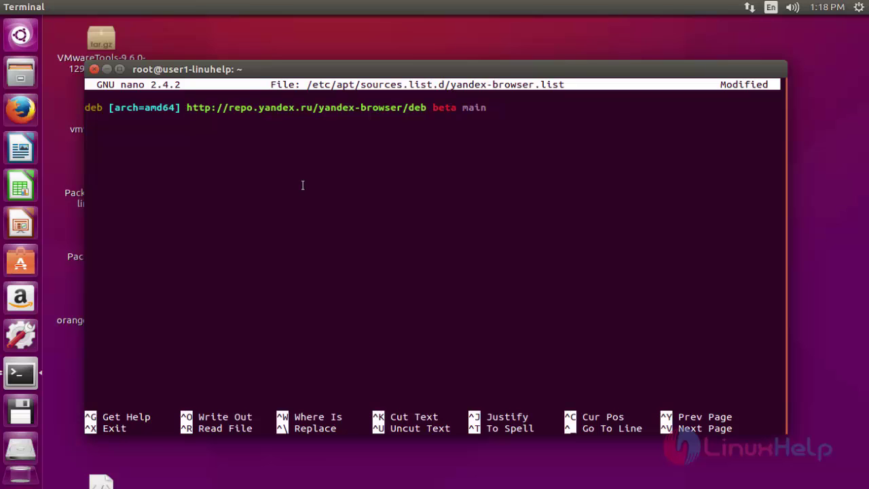
pyautogui.hotkey('ctrl', 'x')
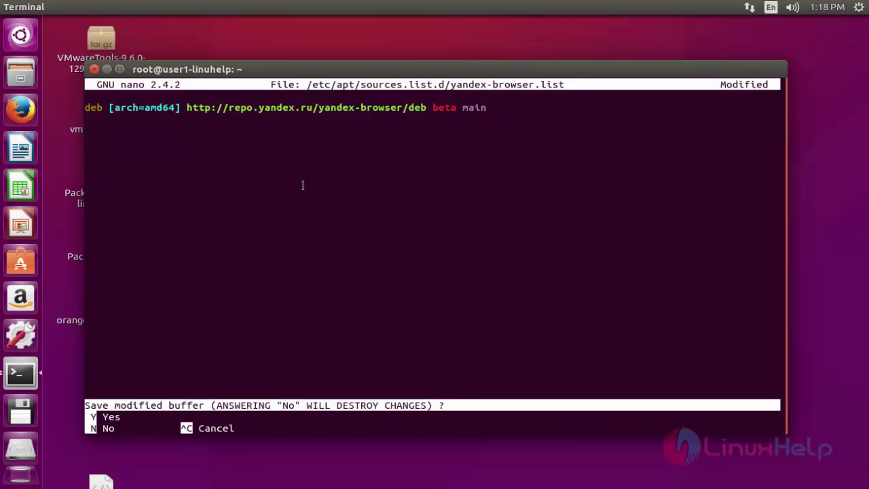
pyautogui.press('y')
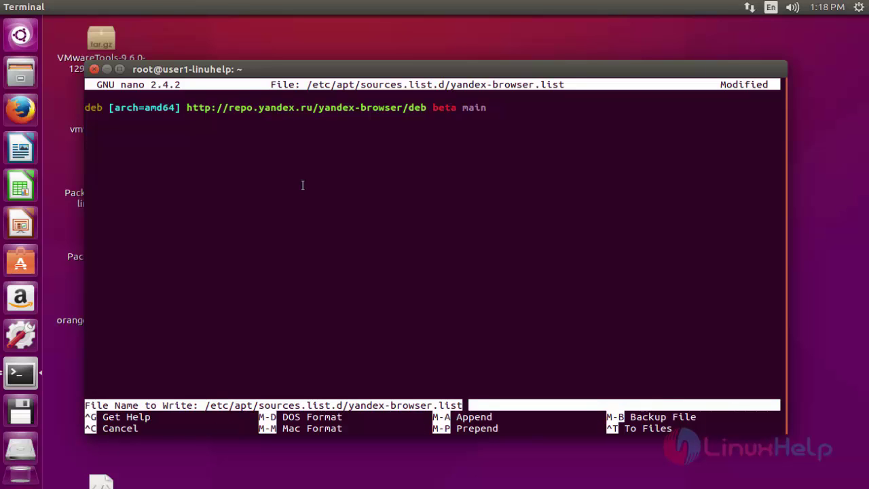
pyautogui.press('Return')
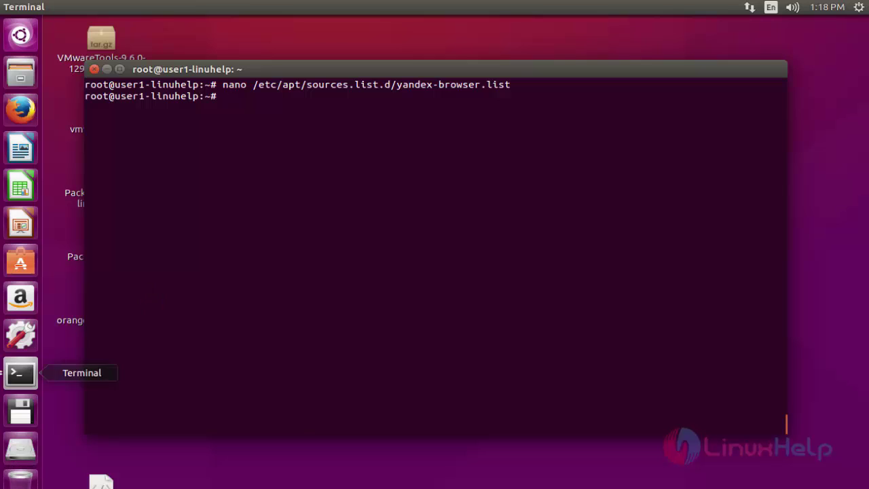
# - Download YANDEX-BROWSER-KEY.GPG with wget, add it via apt-key, and clear the screen
pyautogui.write('wget https://repo.yandex.ru/yandex-browser/YANDEX-BROWSER-KEY.GPG')
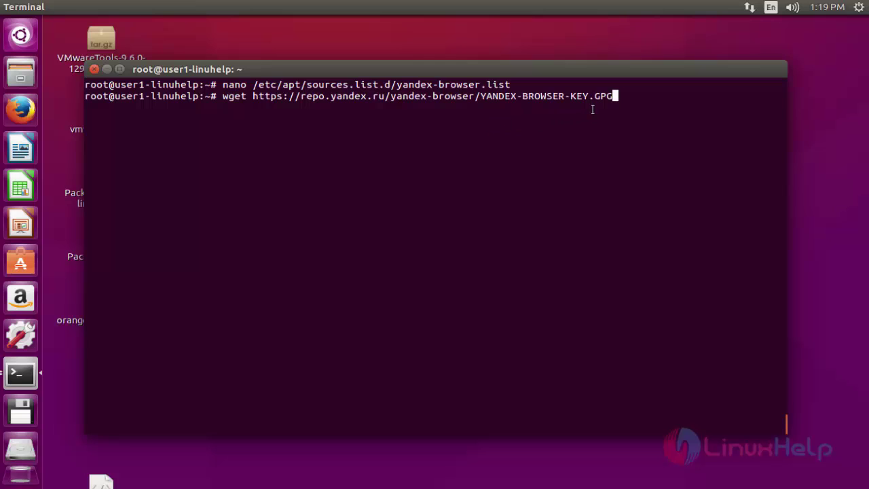
pyautogui.press('Return')
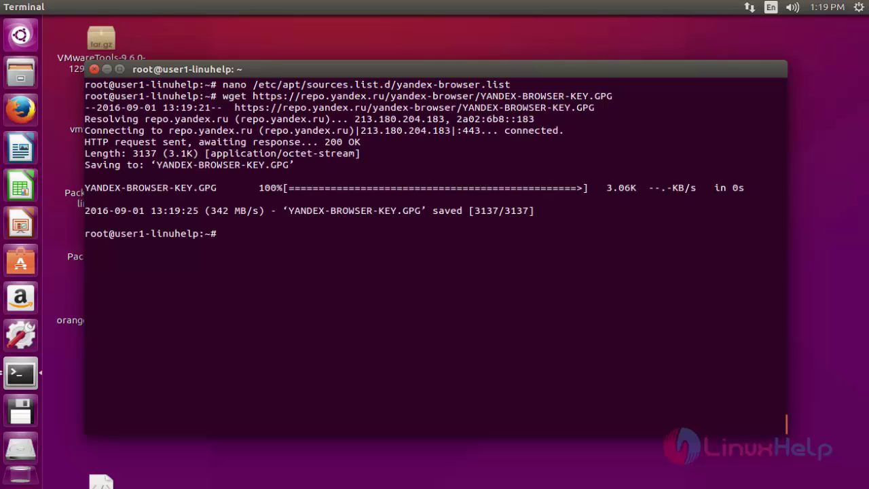
pyautogui.write('apt-key add YANDEX-BROWSER-KEY.GPG')
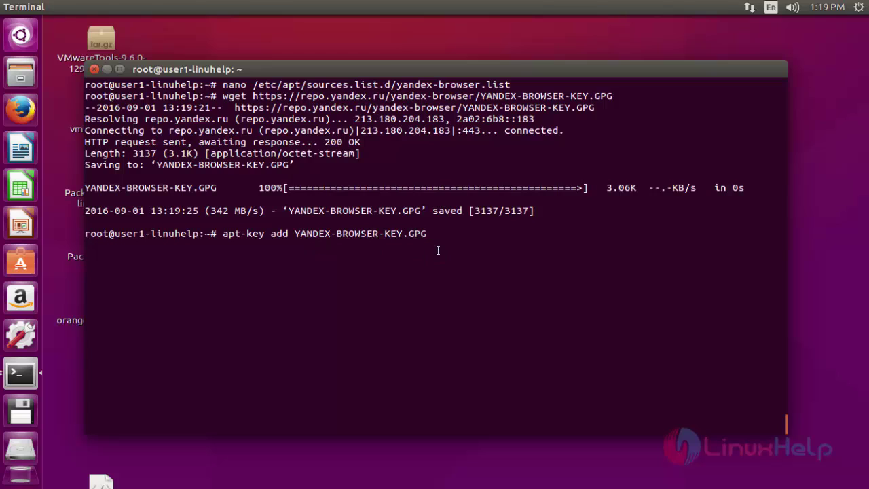
pyautogui.press('Return')
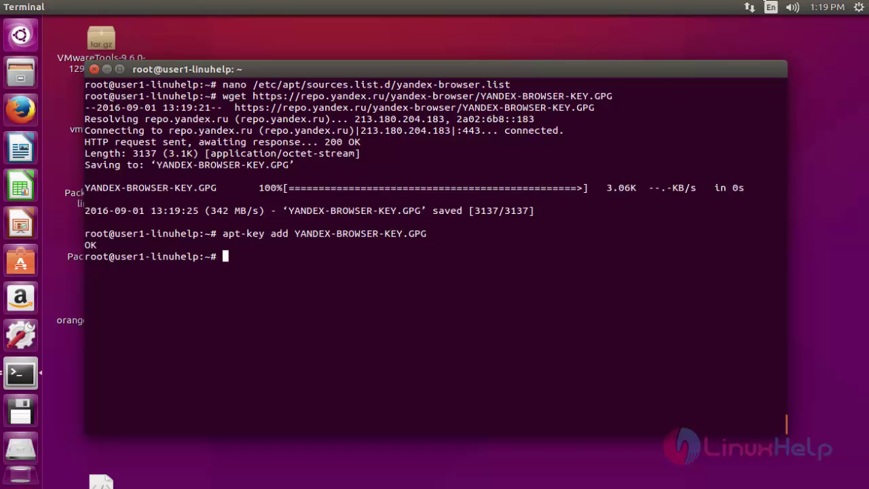
pyautogui.hotkey('ctrl', 'l')
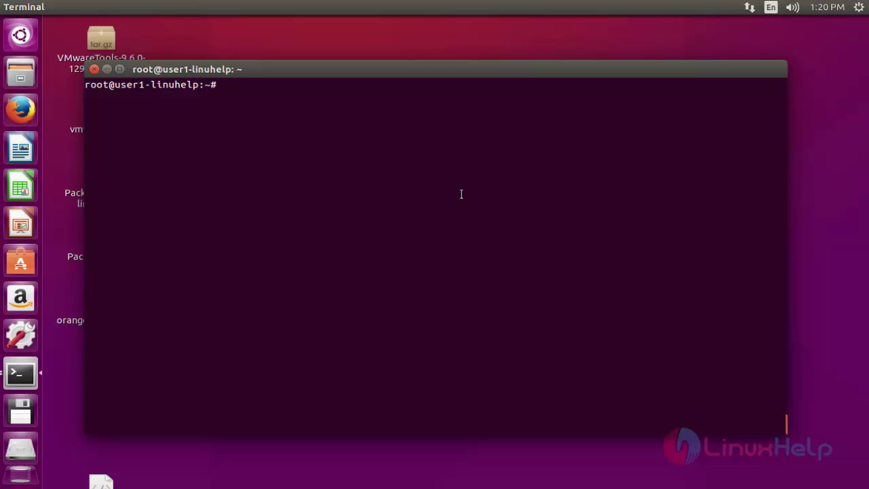
# - Run apt-get update, then install yandex-browser-beta, confirming with y
pyautogui.write('apt-get update')
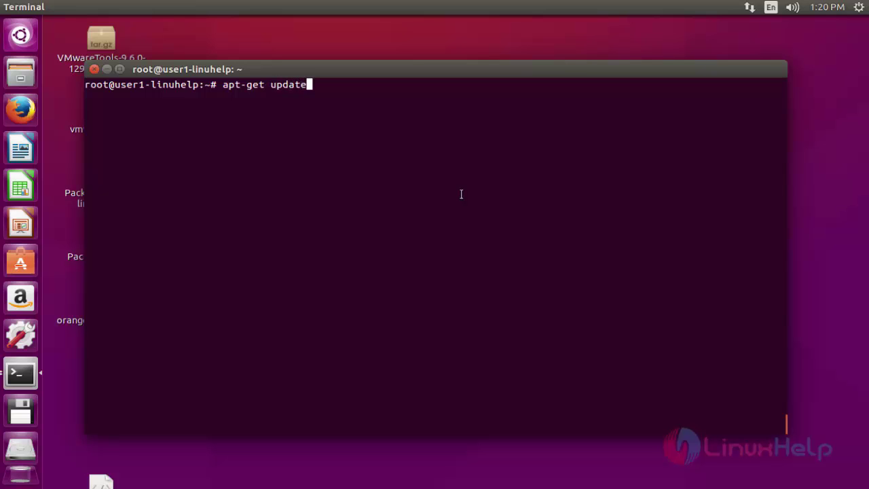
pyautogui.press('Return')
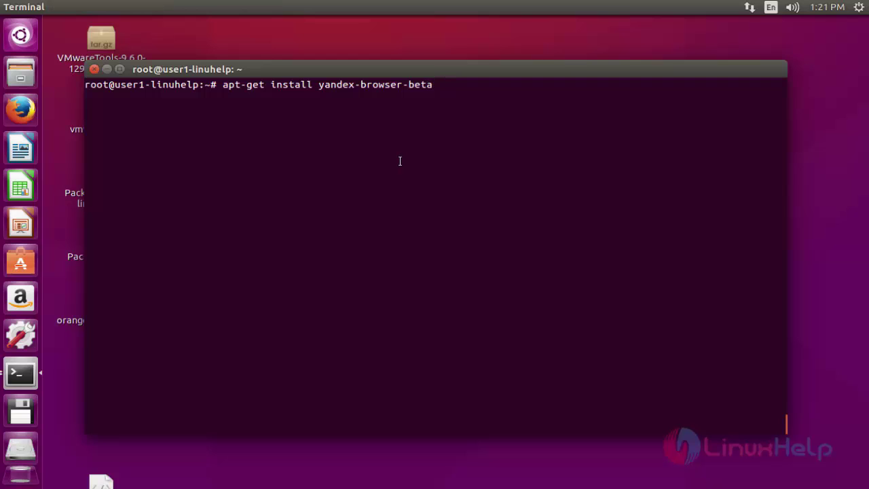
pyautogui.press('Return')
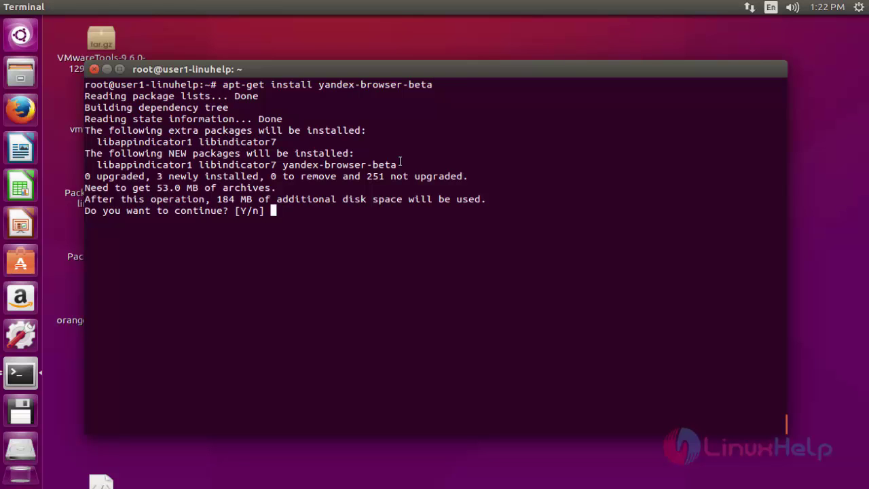
pyautogui.write('y')
pyautogui.press('Return')
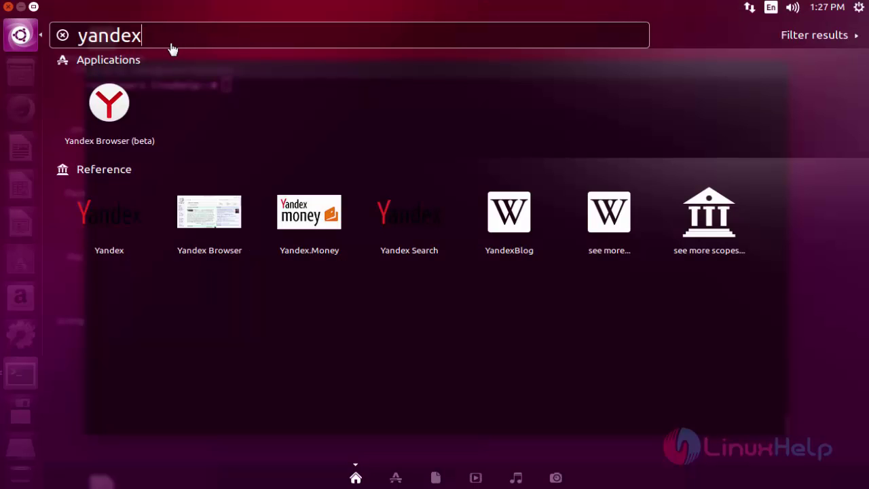
# - Launch Yandex Browser (beta) from the Dash search results for 'yandex'
pyautogui.click(112, 114)
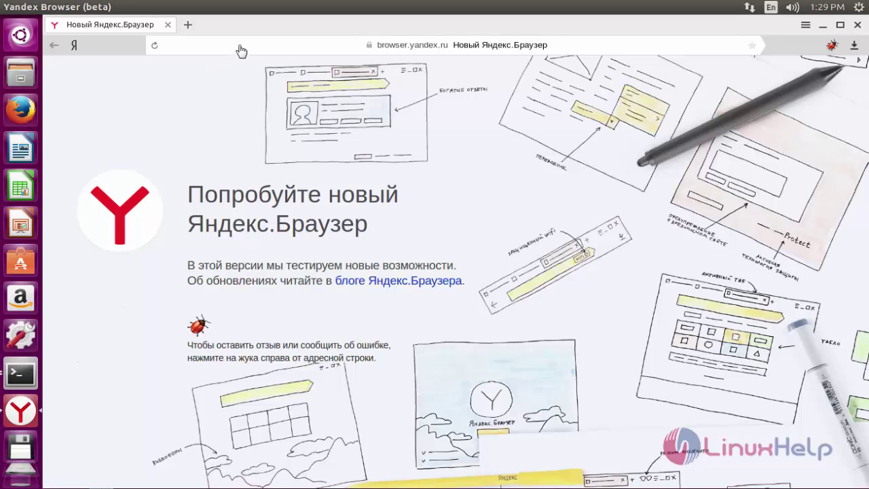
# - Close the welcome tab and search Yandex for 'google' via the suggestion
pyautogui.click(167, 26)
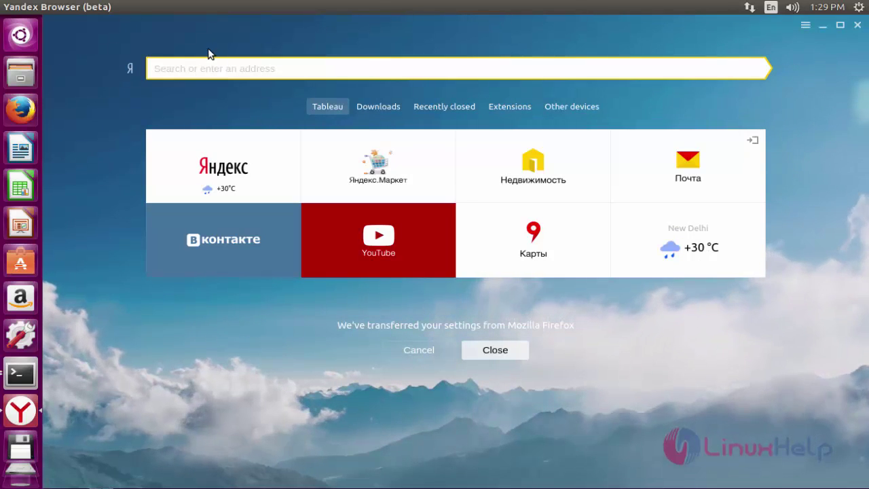
pyautogui.write('googlr')
pyautogui.press('BackSpace')
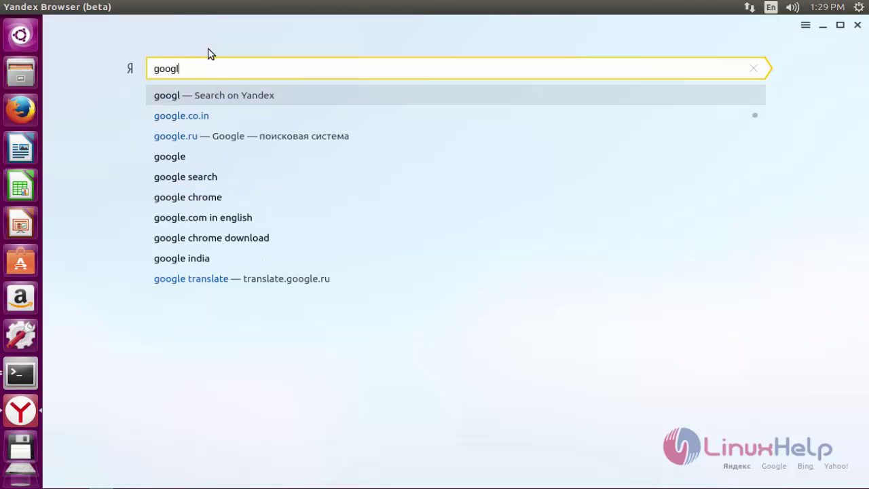
pyautogui.click(172, 152)
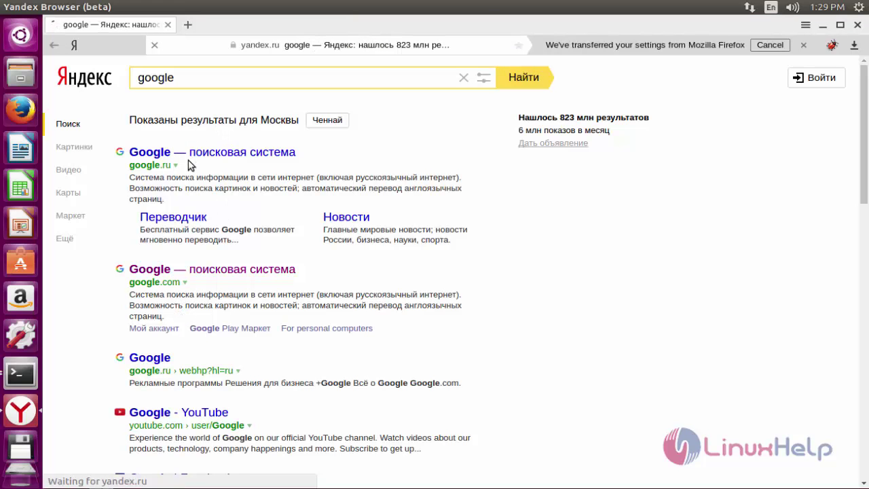
# - Replace the query with 'linuxhelp.com' and run the search
pyautogui.tripleClick(197, 71)
pyautogui.press('BackSpace')
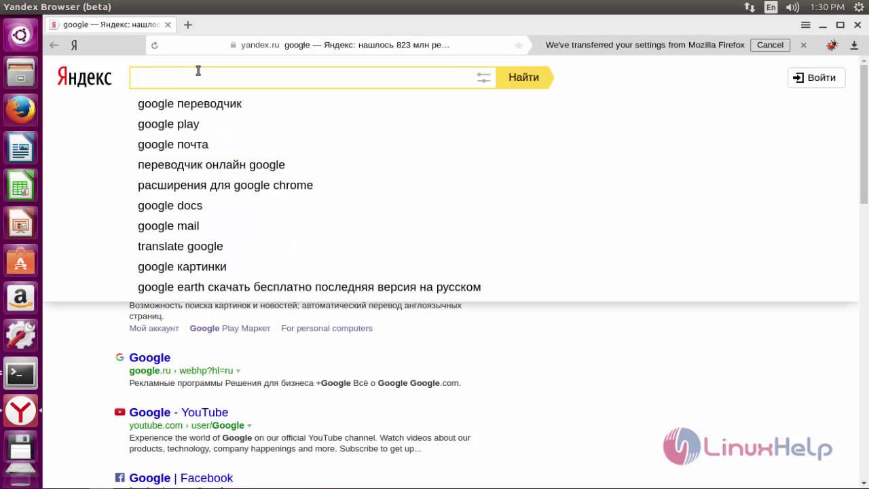
pyautogui.write('linuxhelp.com')
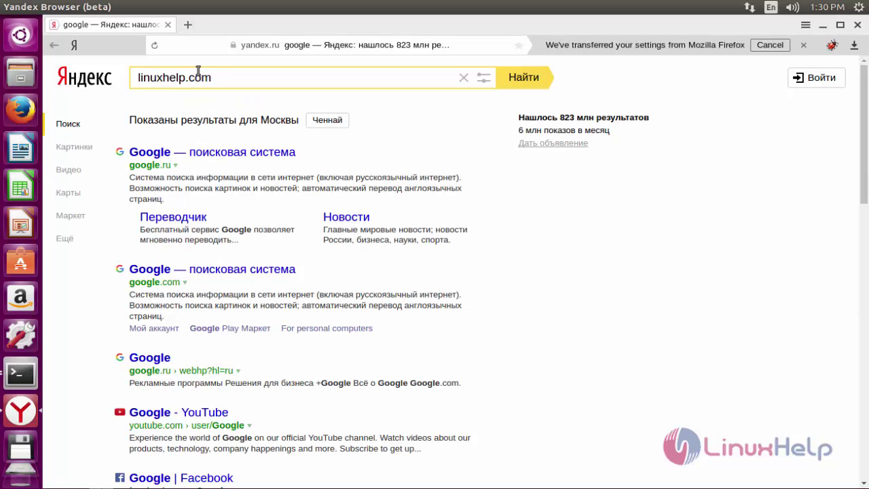
pyautogui.press('Return')
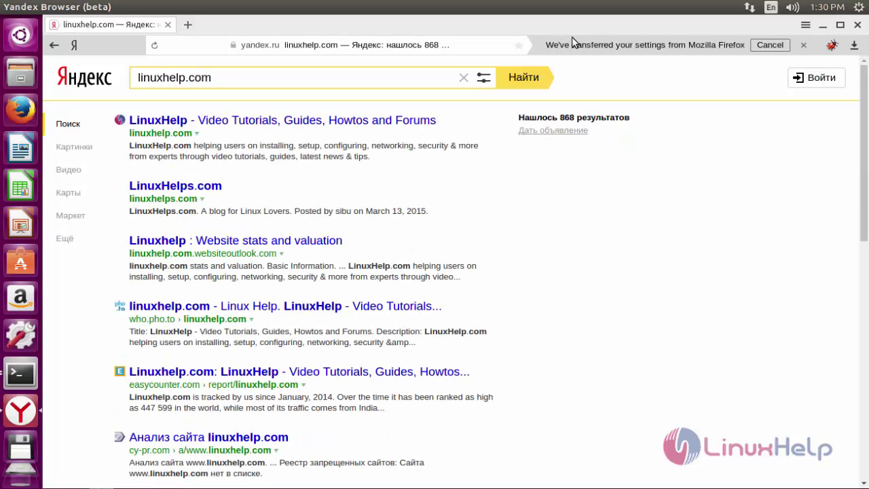
# - Open the top LinuxHelp result and scroll down its homepage
pyautogui.click(281, 124)
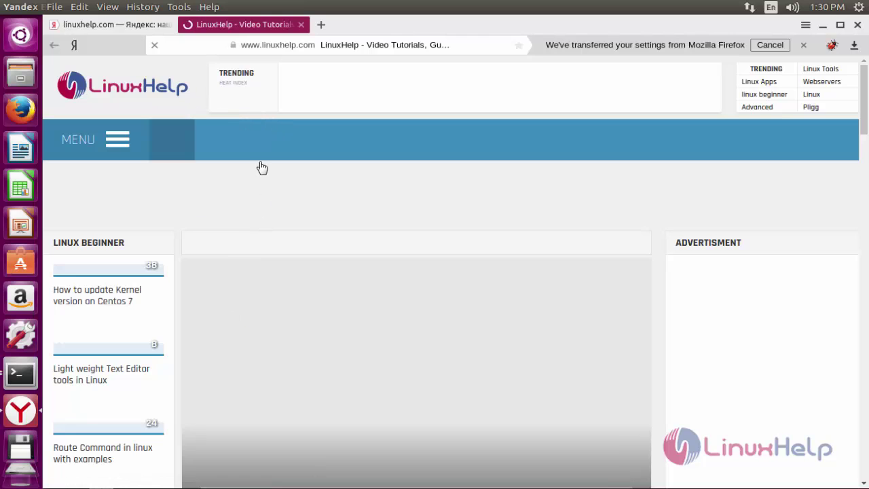
pyautogui.scroll(-2, 343, 233)
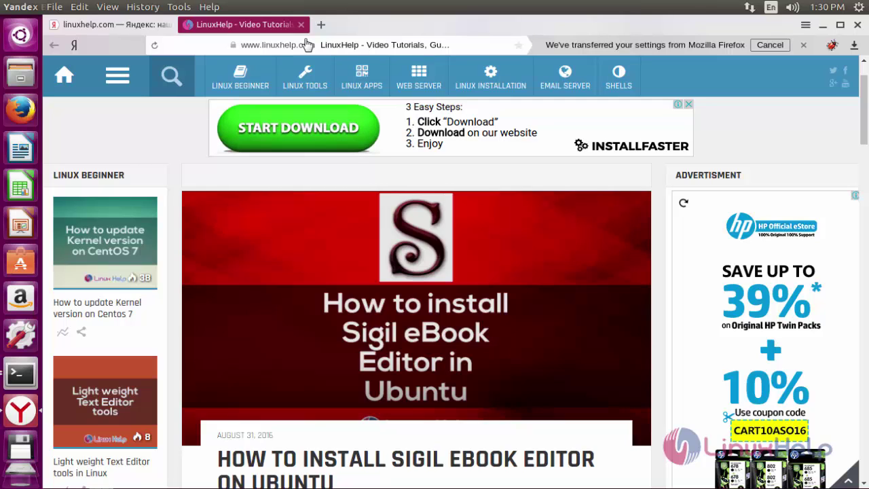
# - Open Settings from the browser's main options menu and scroll down the page
pyautogui.click(806, 25)
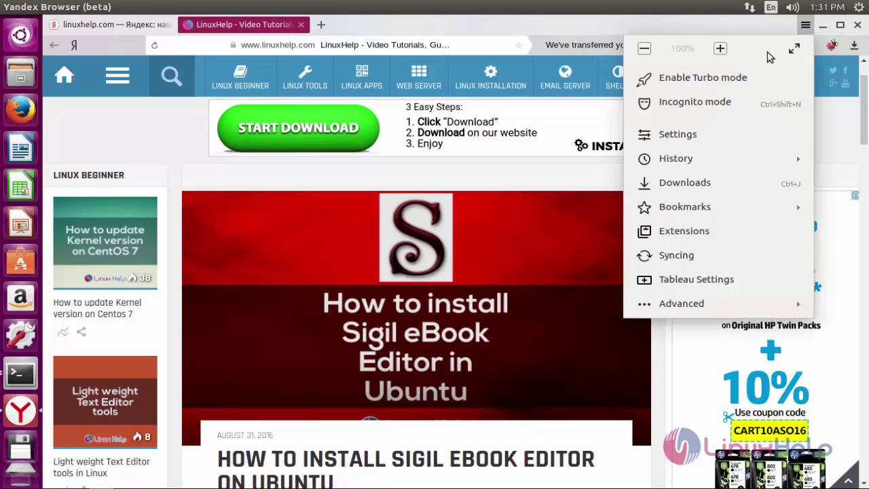
pyautogui.click(687, 135)
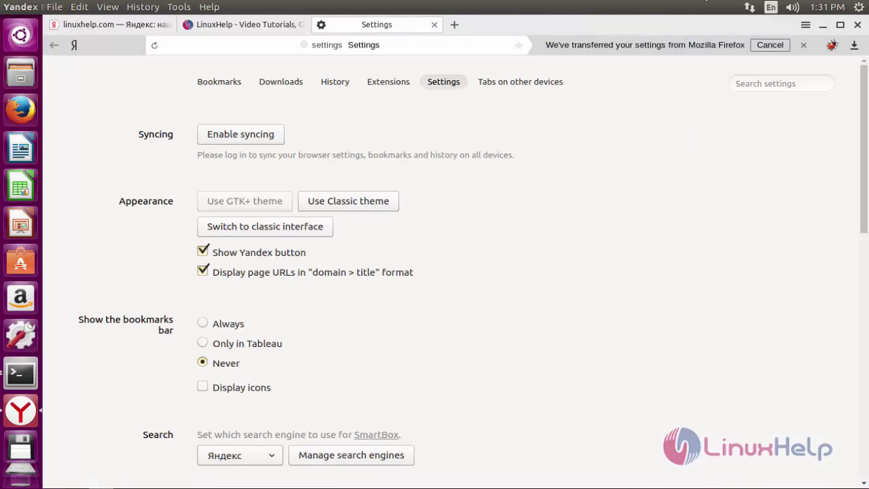
pyautogui.scroll(-4, 662, 150)
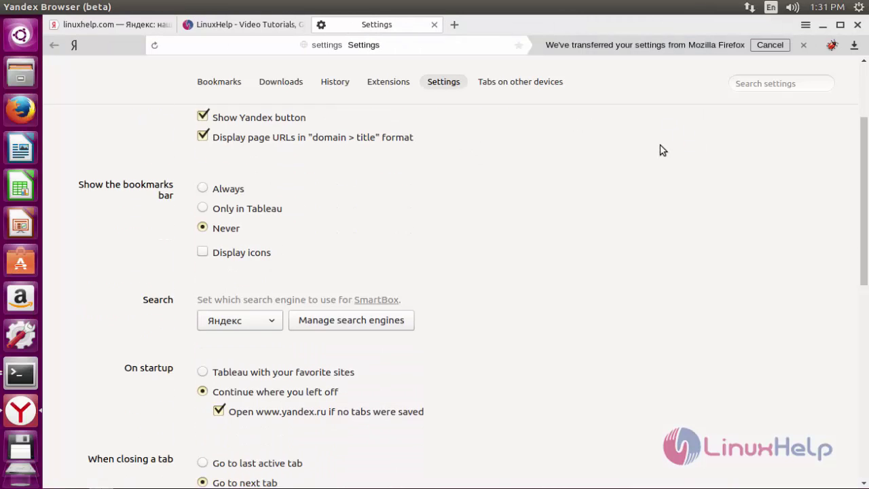
pyautogui.scroll(-5, 662, 150)
pyautogui.scroll(-5, 662, 150)
pyautogui.scroll(-5, 662, 149)
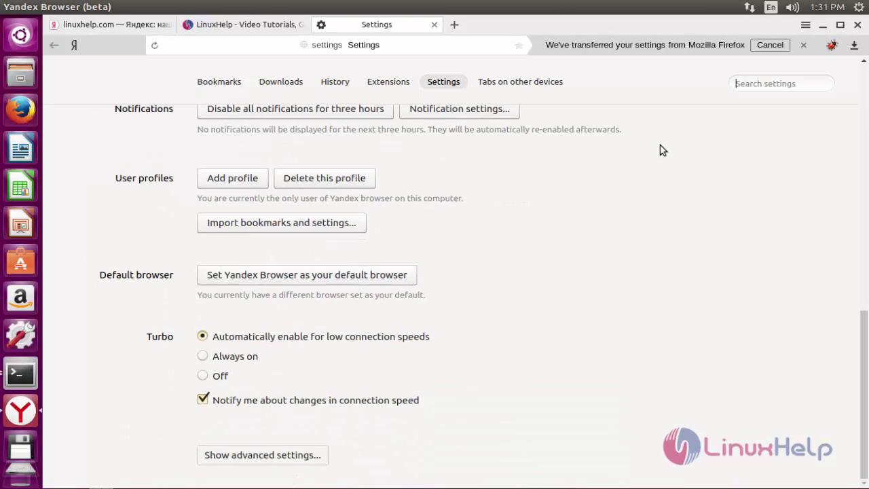
# - Show the advanced settings, scroll through them, and reopen the main options list
pyautogui.click(292, 454)
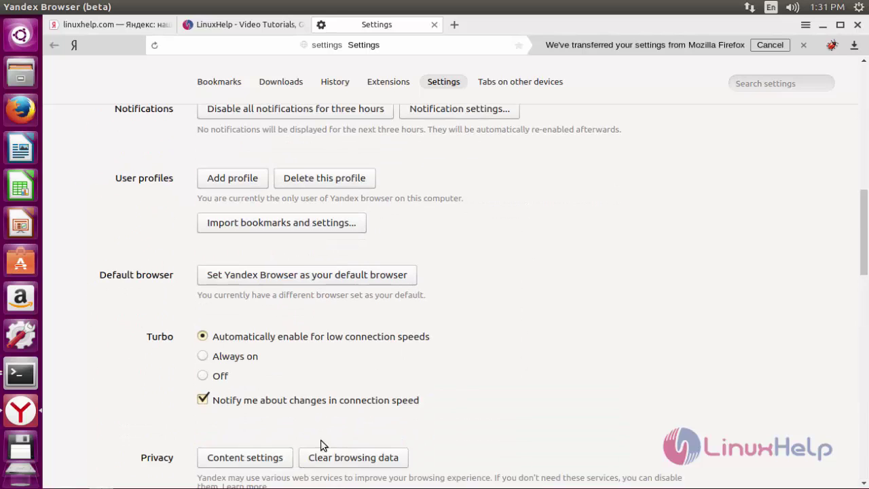
pyautogui.scroll(-1, 401, 306)
pyautogui.scroll(-5, 401, 307)
pyautogui.scroll(-5, 401, 307)
pyautogui.scroll(-5, 401, 307)
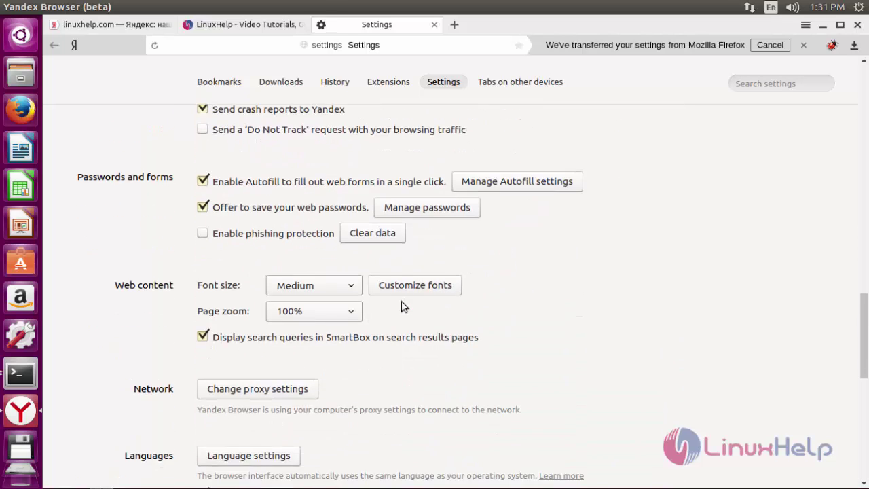
pyautogui.scroll(-5, 401, 305)
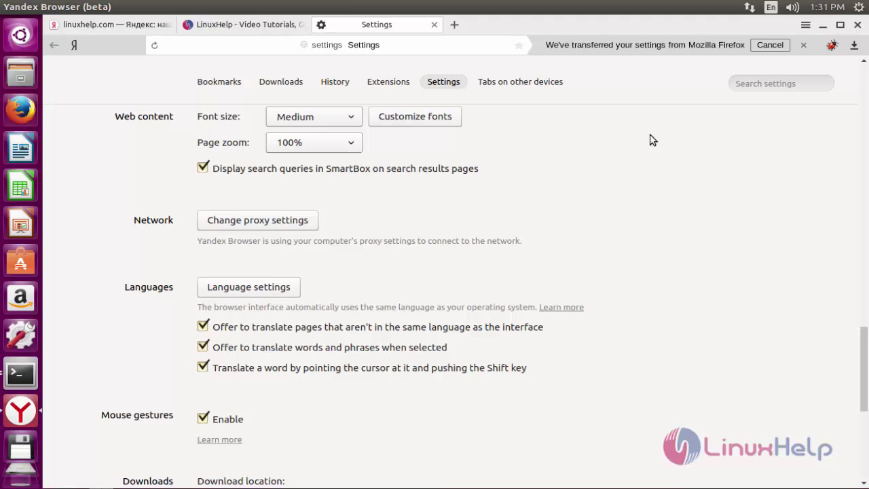
pyautogui.scroll(2, 667, 174)
pyautogui.click(803, 25)
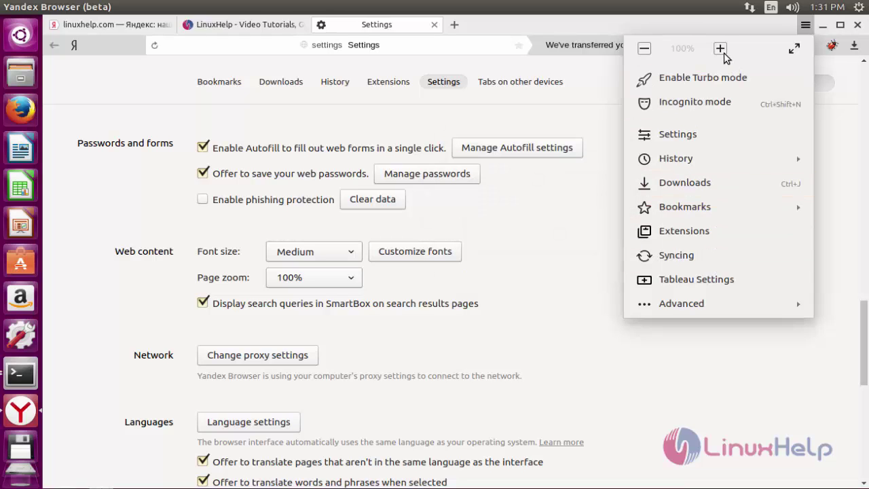
# - Dismiss the options list and close the Settings tab with Ctrl+W
pyautogui.click(567, 222)
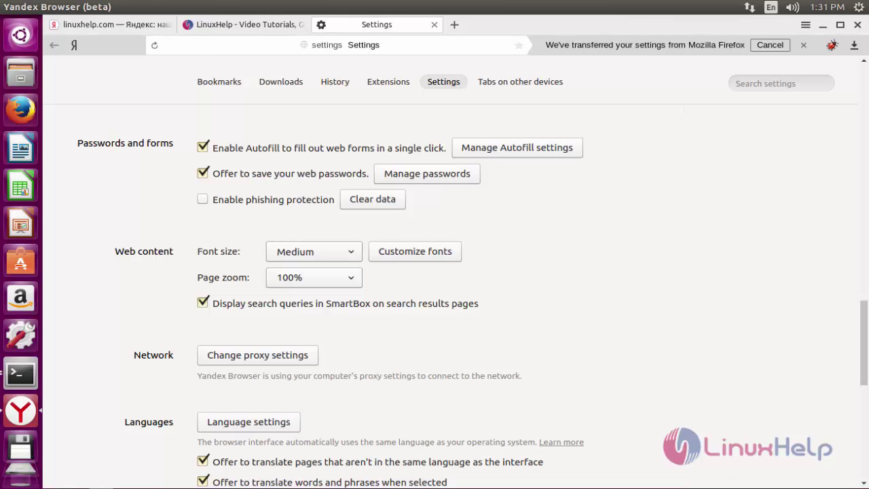
pyautogui.hotkey('ctrl', 'w')
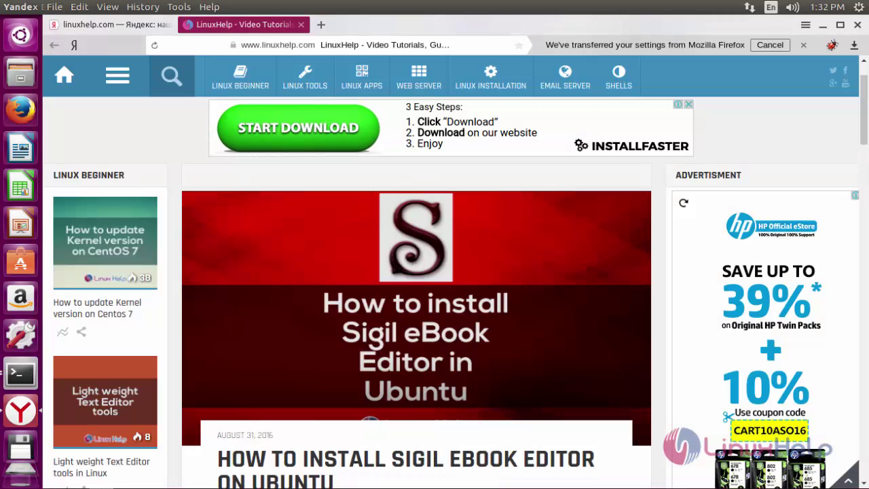